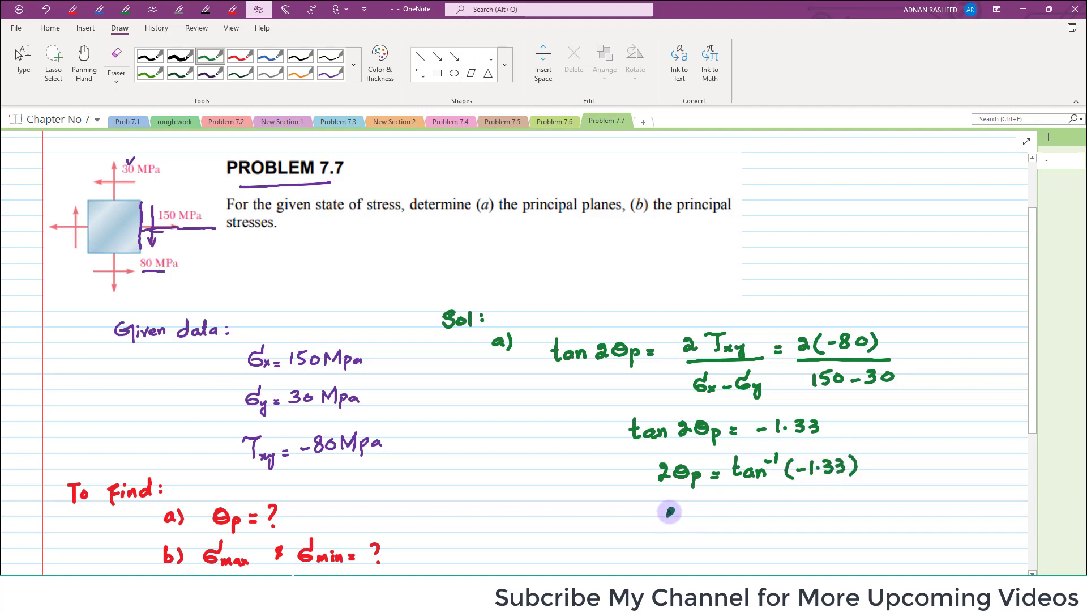
Step: Begin a new 2θp = line beneath 2θp = tan⁻¹(−1.33)
mouse_move(670, 510)
left_mouse_down()
mouse_move(678, 526)
mouse_move(734, 514)
left_mouse_up()
Step: Complete the line as 2θp = −53.13°
left_click_drag(726, 521, 734, 520)
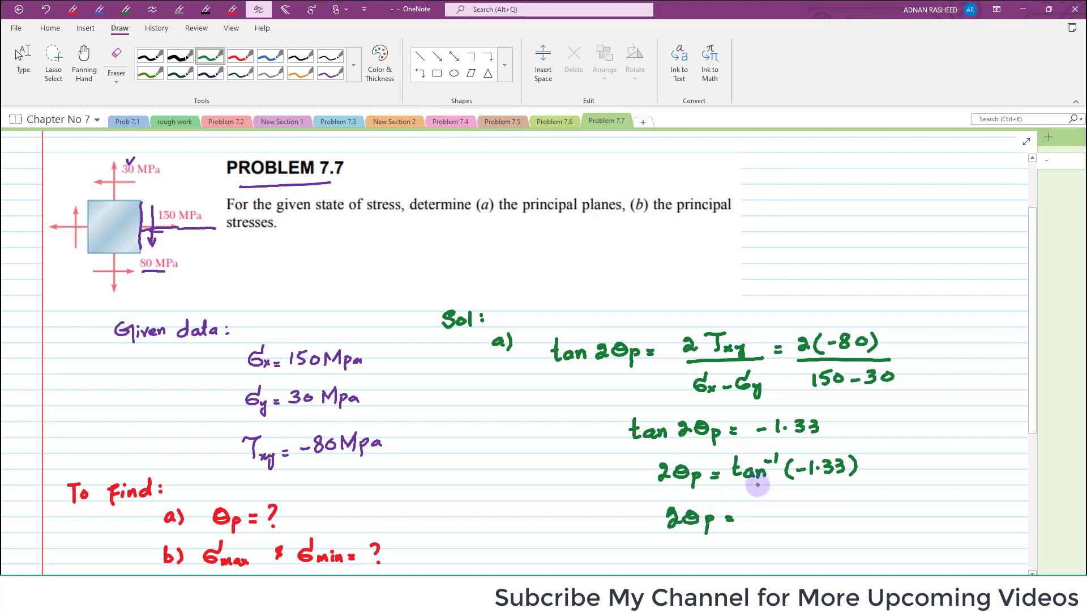
mouse_move(755, 508)
left_mouse_down()
mouse_move(758, 520)
mouse_move(772, 510)
mouse_move(799, 518)
left_mouse_up()
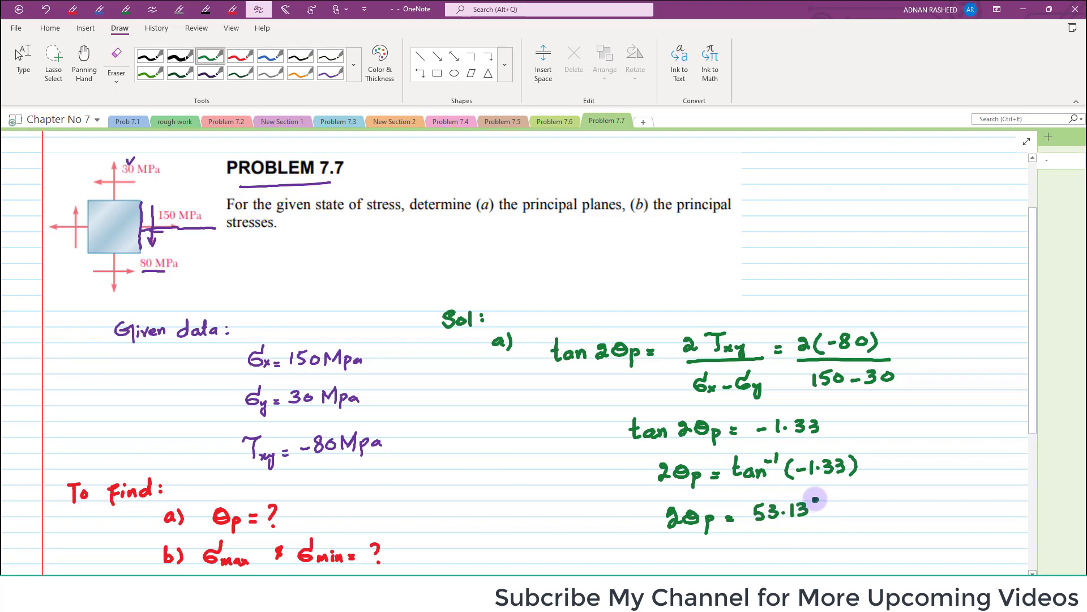
scroll(1029, 412, "down", 2)
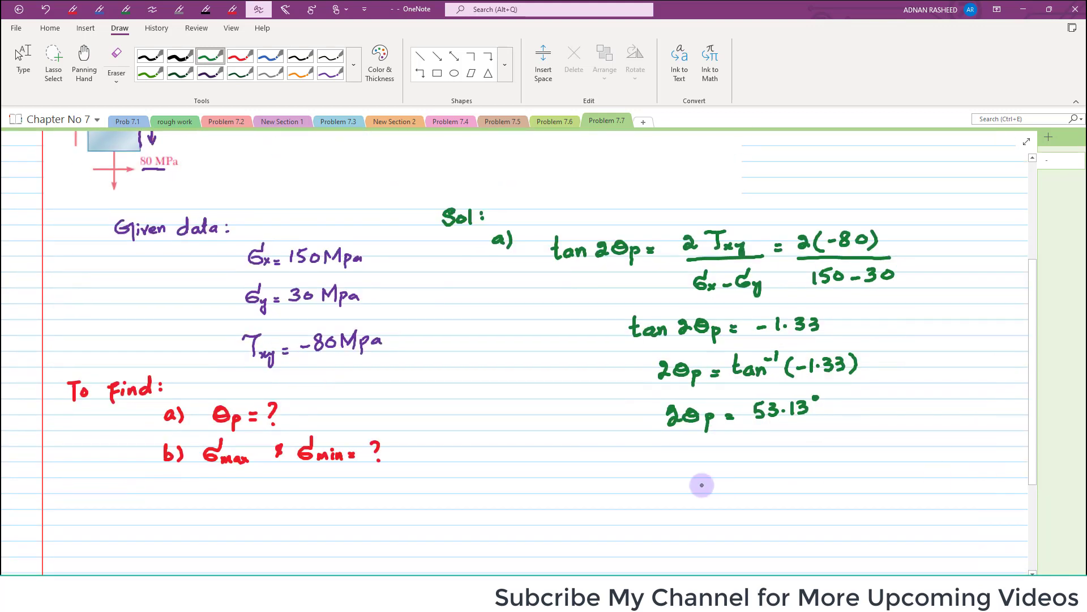
Step: Write the first principal angle θp1 = −26.6° below it
left_click(679, 459)
left_click_drag(658, 458, 702, 457)
left_click_drag(693, 463, 702, 463)
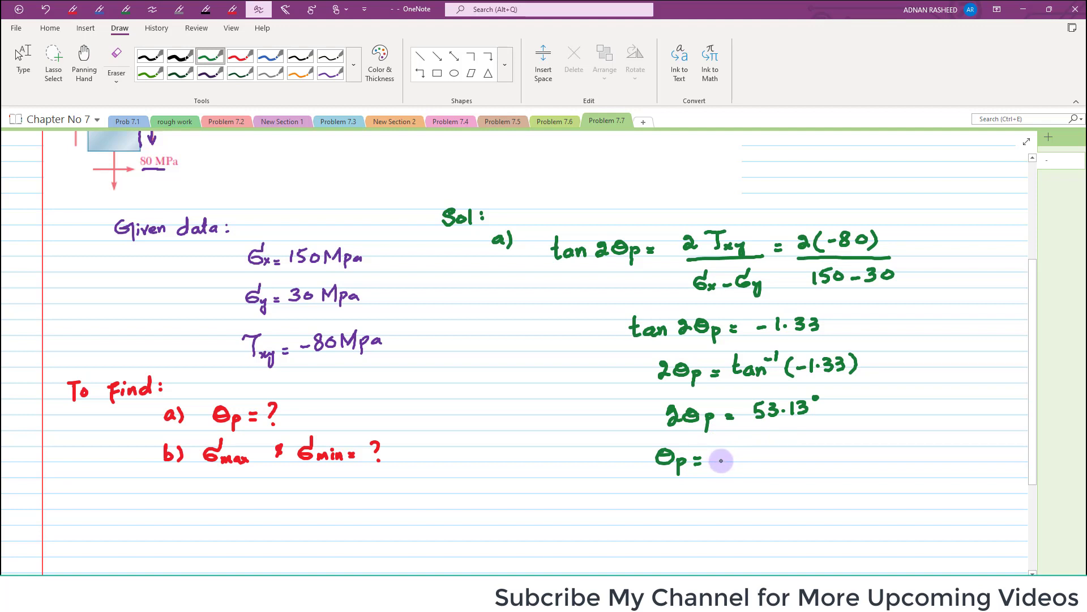
left_click_drag(721, 460, 729, 460)
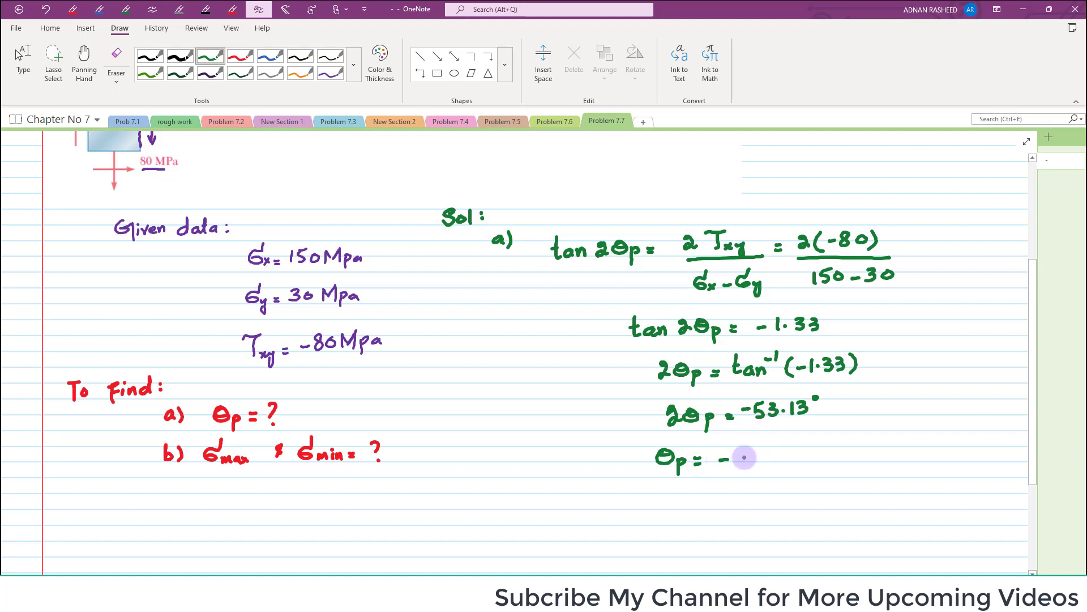
left_click_drag(689, 470, 688, 478)
mouse_move(746, 452)
left_mouse_down()
mouse_move(793, 459)
mouse_move(806, 441)
left_mouse_up()
left_click(779, 460)
Step: Write θp2 = −26.6° + 90° = 63.4°, redrawing the 6, and box both angles
left_click(686, 510)
left_click_drag(667, 507, 703, 523)
left_click_drag(708, 508, 717, 512)
mouse_move(732, 504)
left_mouse_down()
mouse_move(799, 506)
mouse_move(807, 487)
mouse_move(819, 508)
left_mouse_up()
mouse_move(837, 489)
left_mouse_down()
mouse_move(862, 479)
mouse_move(876, 494)
left_mouse_up()
left_click_drag(867, 500, 876, 499)
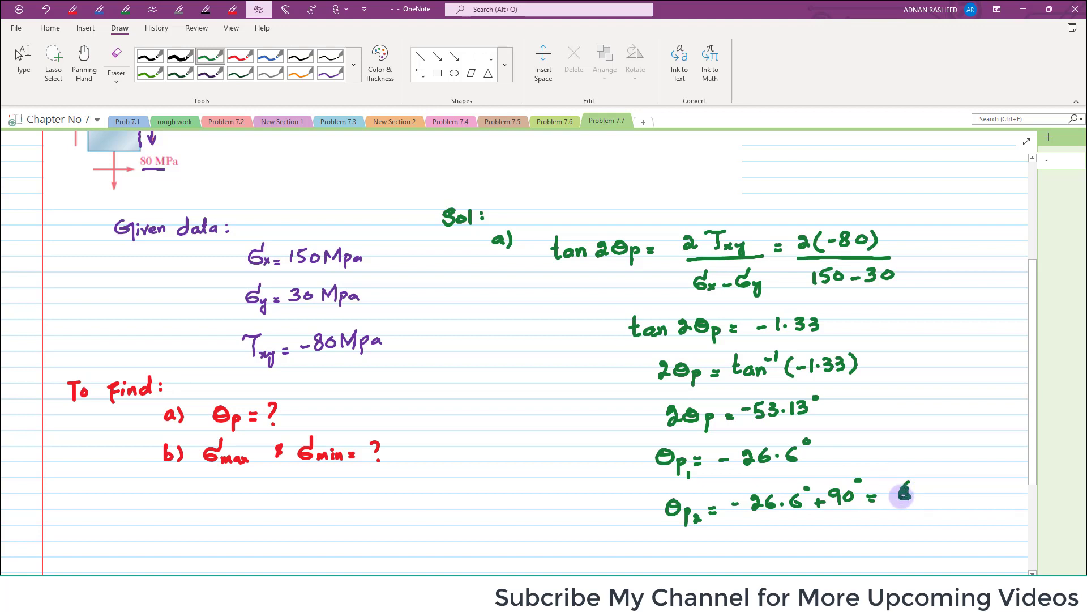
left_click_drag(909, 479, 907, 497)
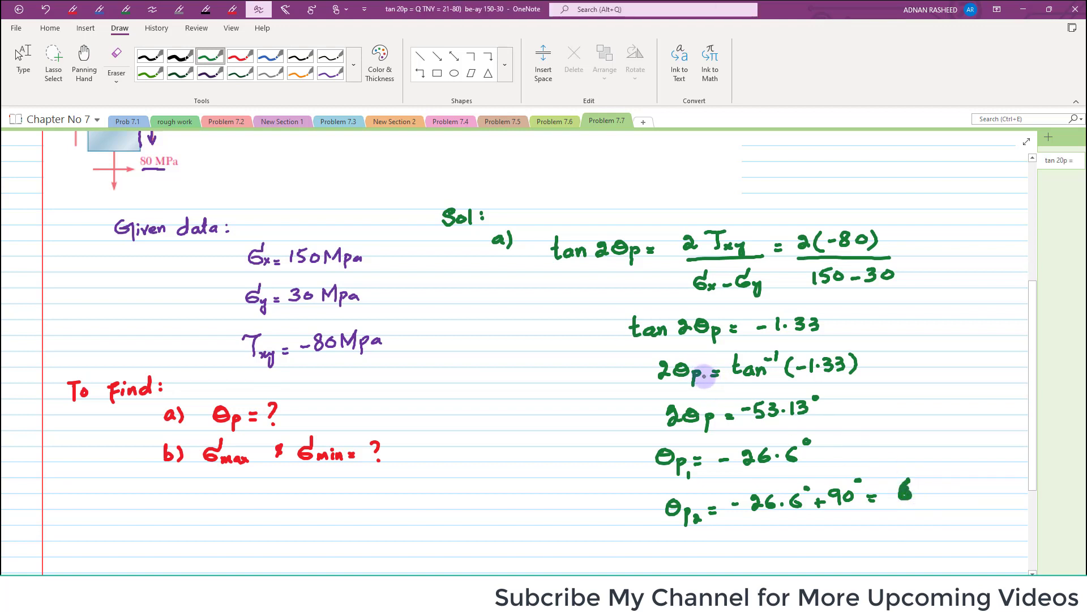
key("ctrl+z")
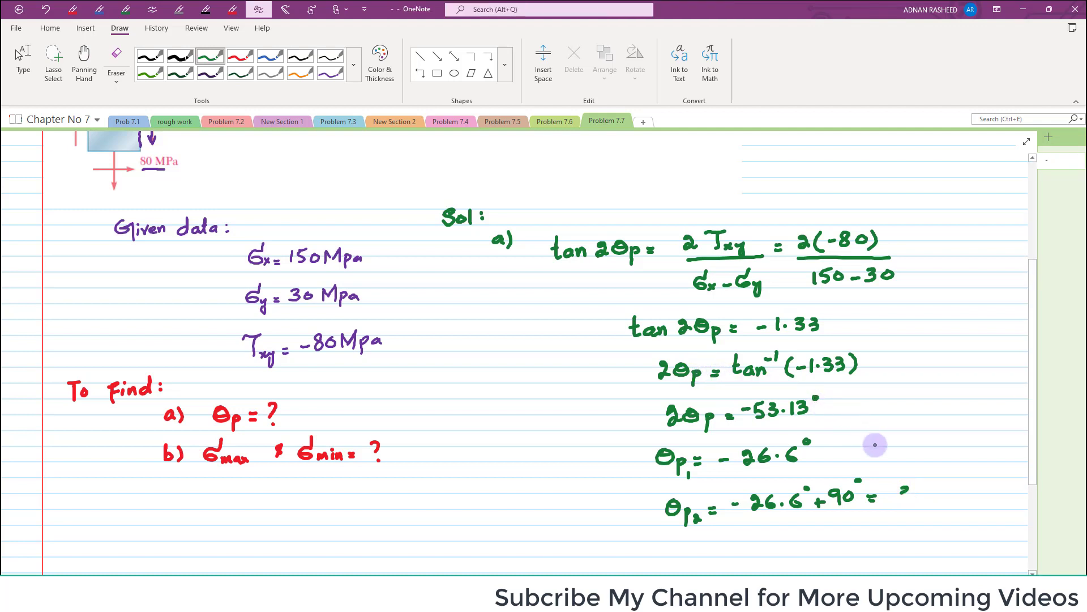
mouse_move(903, 481)
left_mouse_down()
mouse_move(901, 491)
mouse_move(916, 484)
mouse_move(941, 498)
mouse_move(955, 483)
left_mouse_up()
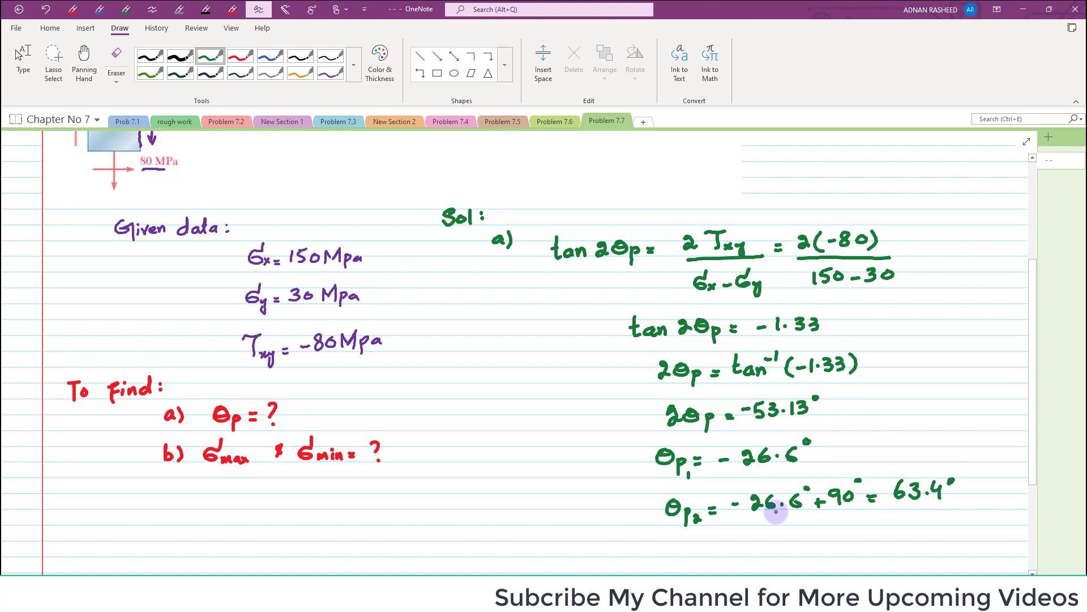
mouse_move(632, 446)
left_mouse_down()
mouse_move(642, 503)
mouse_move(645, 446)
mouse_move(807, 429)
mouse_move(975, 431)
mouse_move(980, 514)
mouse_move(641, 534)
left_mouse_up()
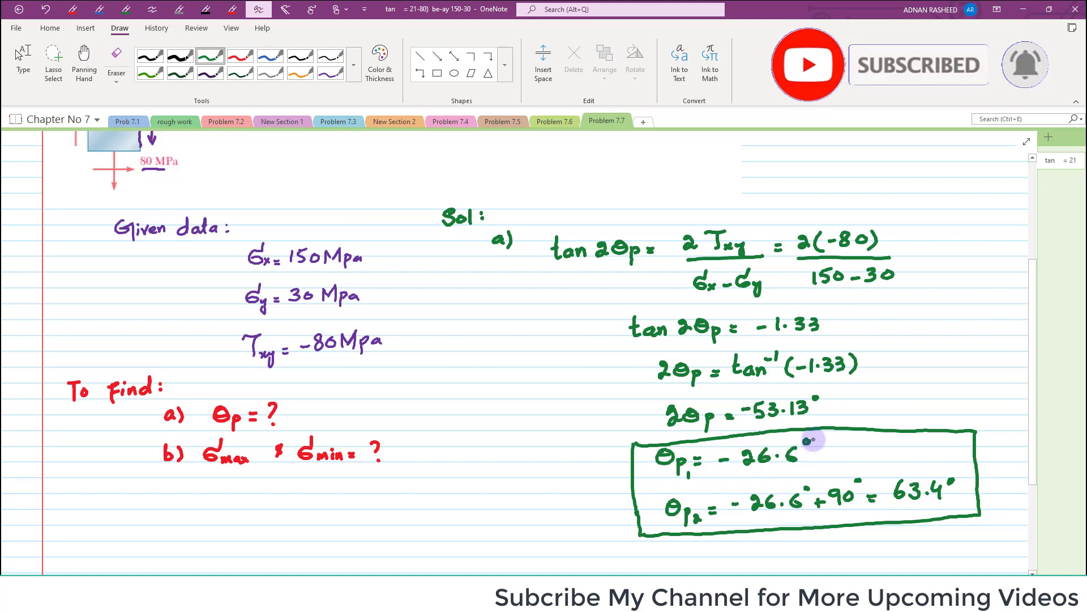
left_click_drag(810, 440, 808, 440)
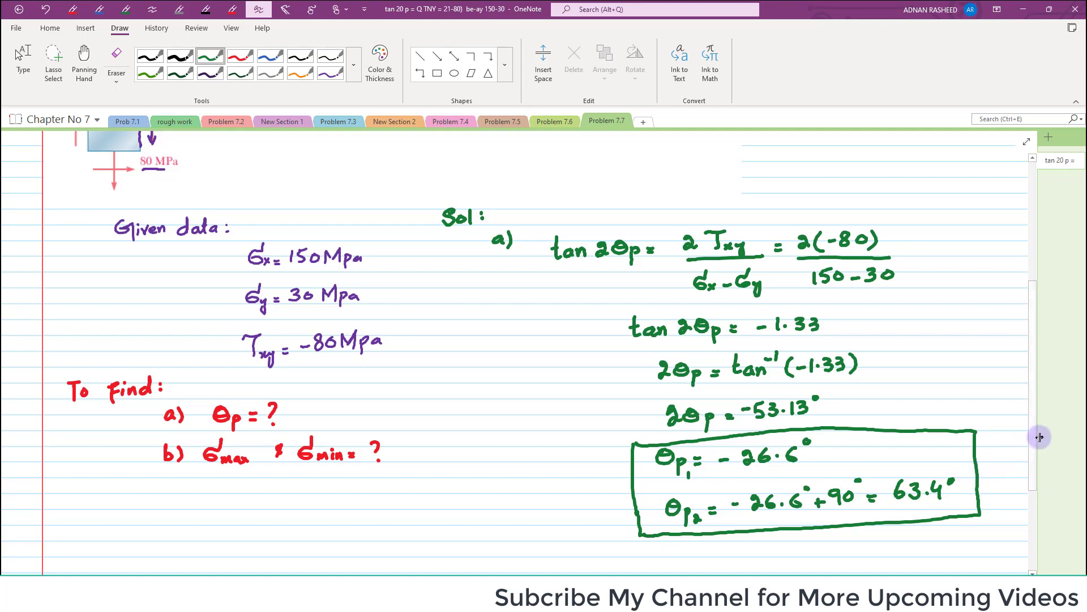
Step: Label part b) in green, then write σmax,min = in dark ink
left_click_drag(1034, 440, 1022, 492)
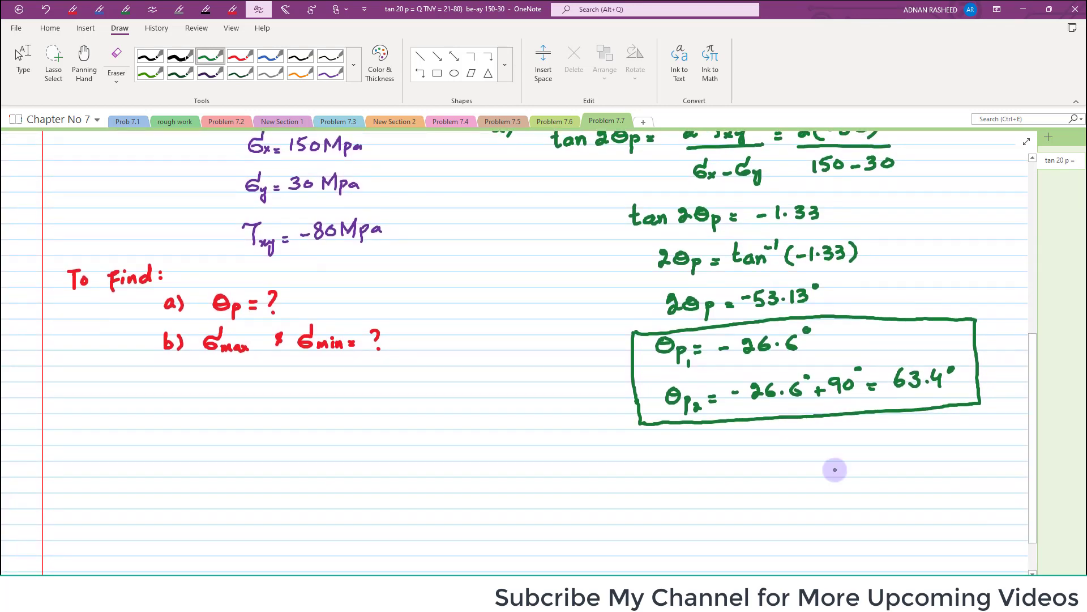
left_click_drag(67, 401, 82, 425)
left_click(205, 72)
mouse_move(111, 442)
left_mouse_down()
mouse_move(99, 443)
mouse_move(112, 462)
left_mouse_up()
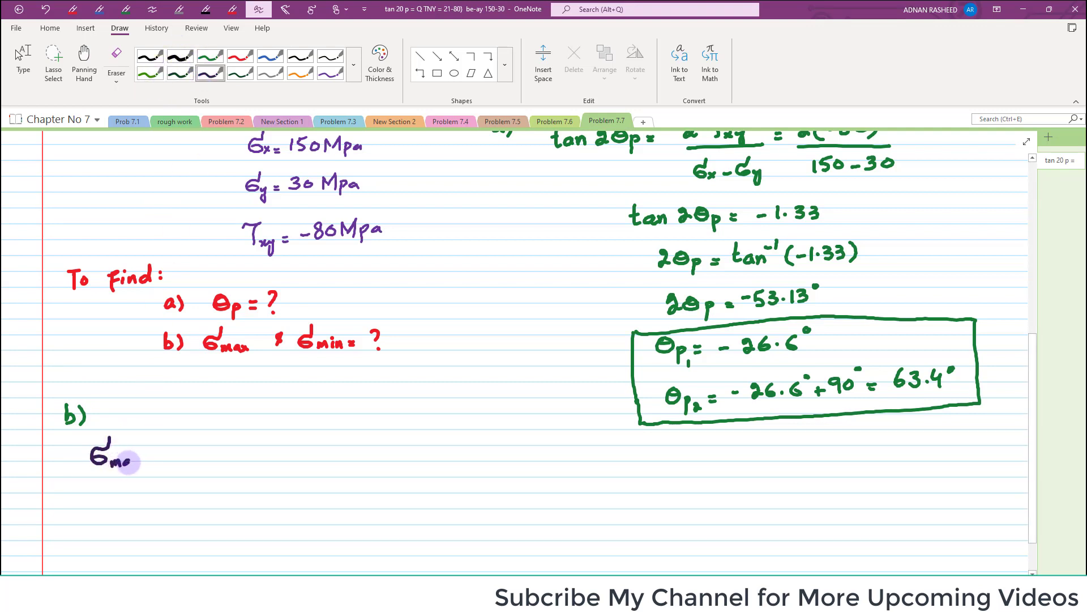
left_click(145, 461)
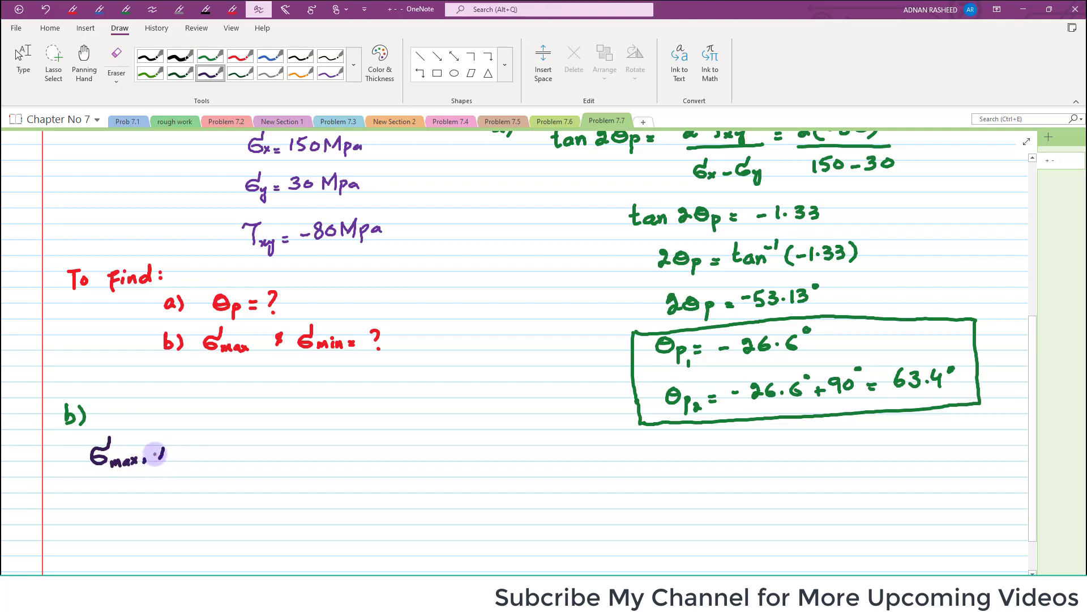
key("ctrl+z")
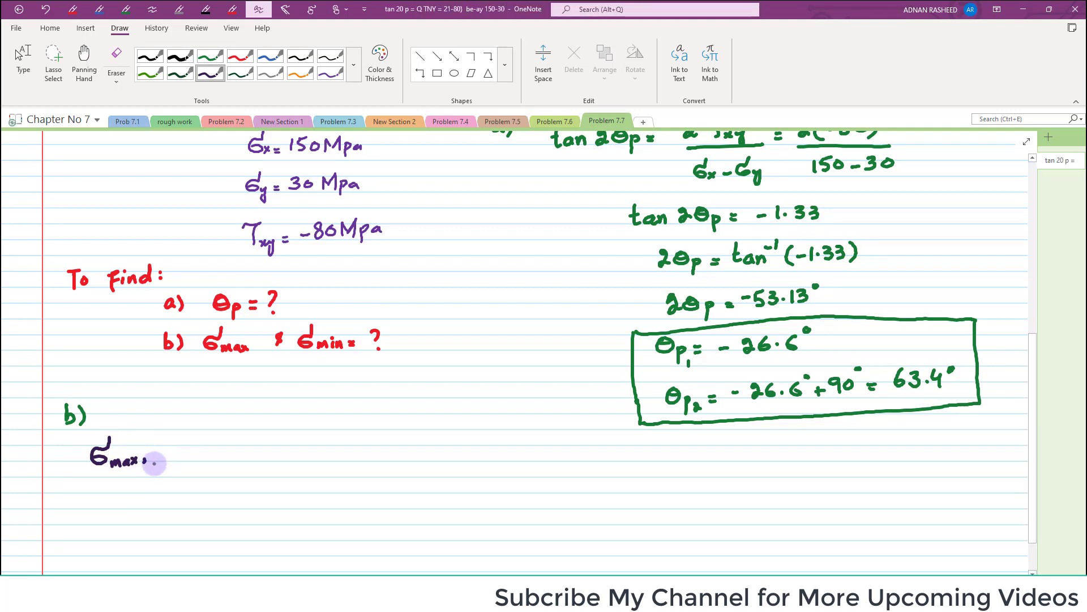
left_click_drag(164, 461, 194, 459)
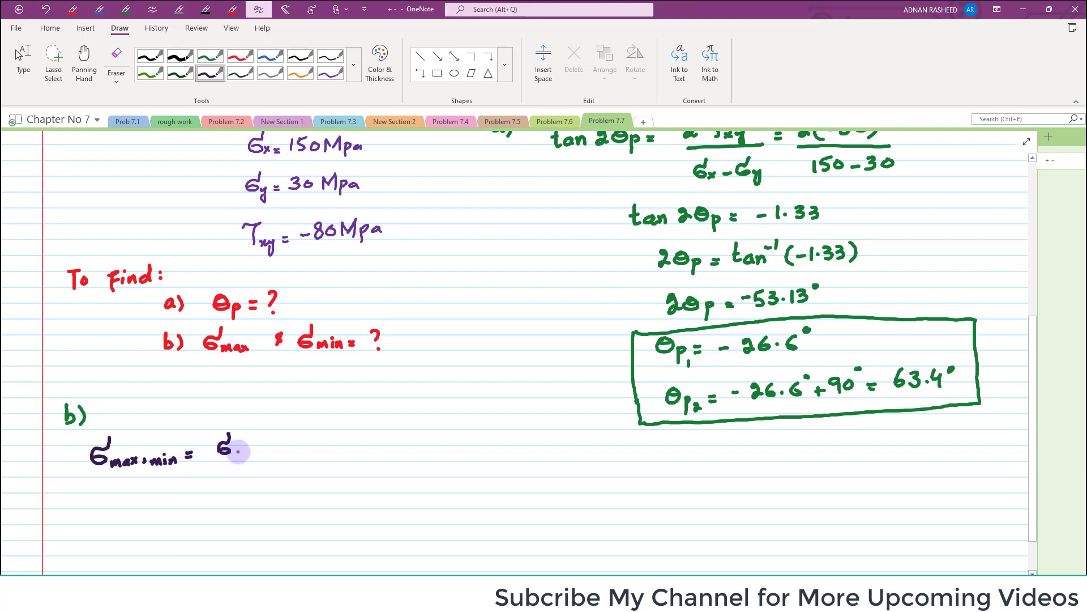
Step: Write the right side (σx+σy)/2 ± √(((σx−σy)/2)² + τxy²)
left_click_drag(250, 442, 250, 456)
mouse_move(274, 436)
left_mouse_down()
mouse_move(221, 466)
mouse_move(267, 488)
mouse_move(314, 462)
left_mouse_up()
mouse_move(330, 425)
left_mouse_down()
mouse_move(332, 479)
mouse_move(357, 423)
mouse_move(476, 418)
left_mouse_up()
left_click_drag(357, 441, 381, 447)
mouse_move(397, 434)
left_mouse_down()
mouse_move(389, 450)
mouse_move(413, 470)
left_mouse_up()
left_click_drag(343, 430, 343, 474)
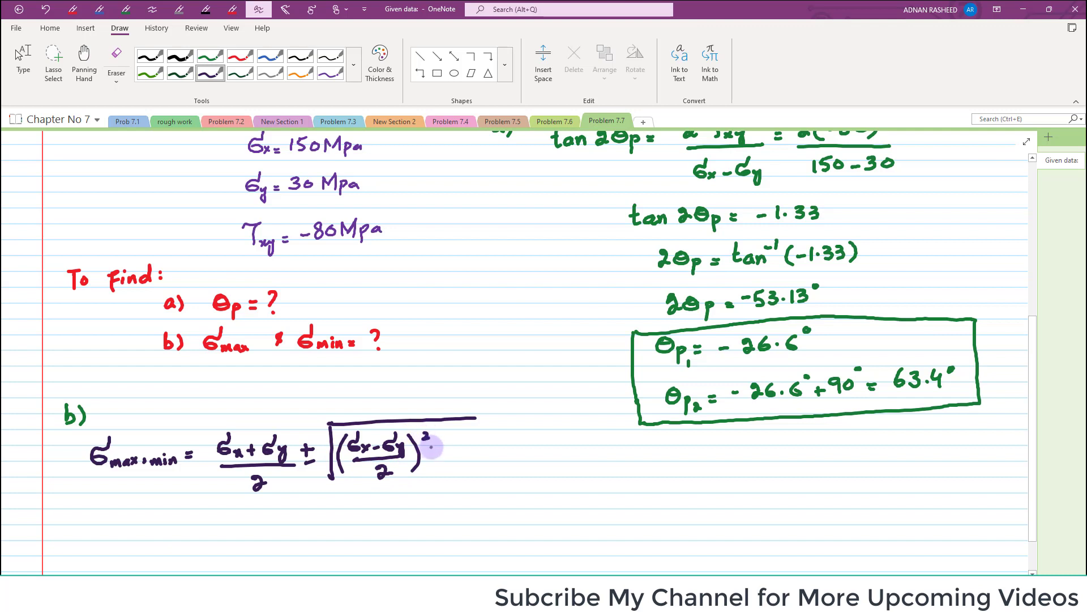
left_click_drag(456, 442, 454, 454)
mouse_move(450, 441)
left_mouse_down()
mouse_move(477, 465)
mouse_move(491, 419)
left_mouse_up()
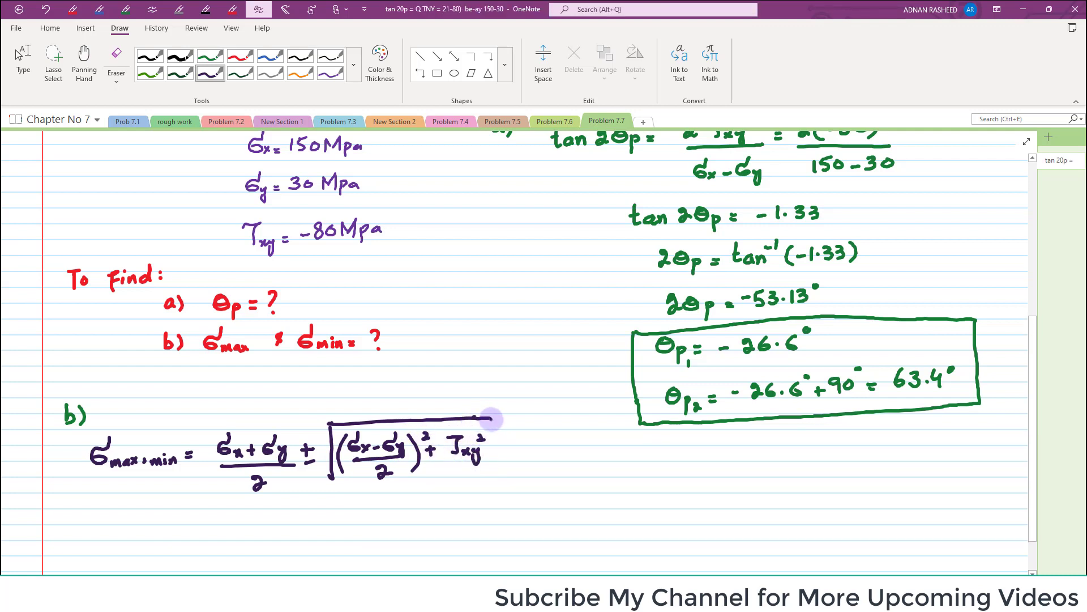
scroll(1036, 420, "down", 2)
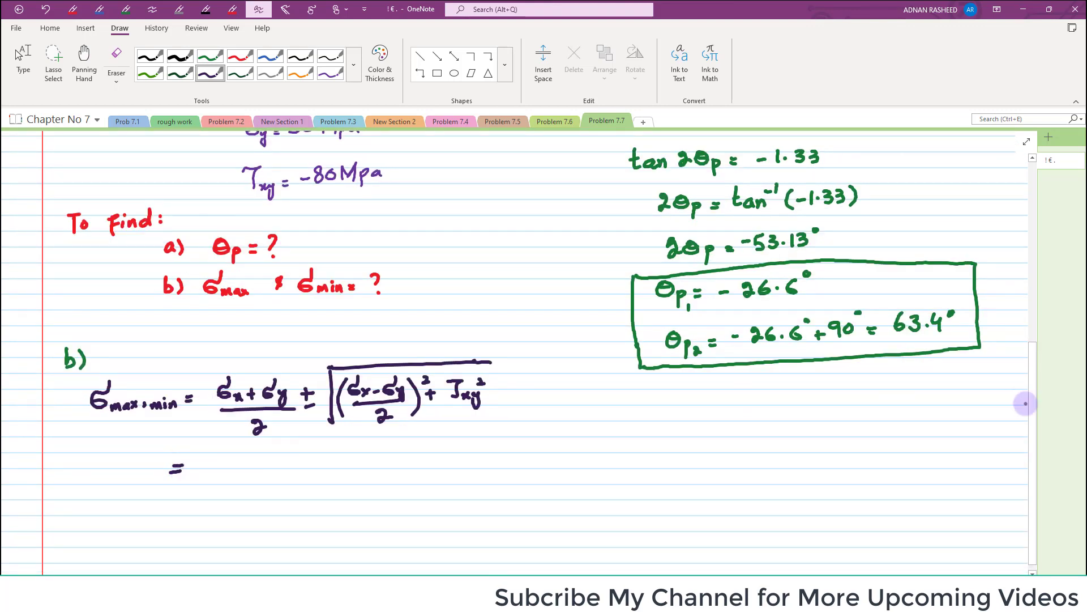
left_click_drag(1034, 407, 1039, 376)
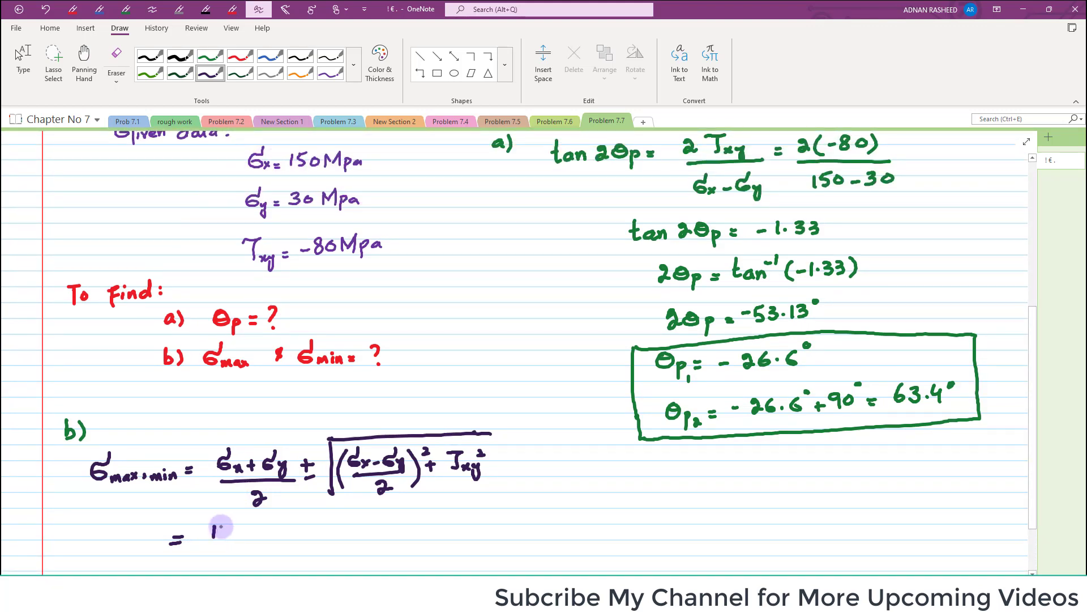
Step: Write the substituted expression (150+30)/2 ± √(((150−30)/2)² + (−80)²)
left_click_drag(220, 525, 230, 525)
mouse_move(243, 526)
left_mouse_down()
mouse_move(264, 531)
mouse_move(258, 538)
mouse_move(293, 522)
left_mouse_up()
mouse_move(214, 545)
left_mouse_down()
mouse_move(310, 546)
mouse_move(257, 557)
mouse_move(268, 564)
left_mouse_up()
mouse_move(315, 530)
left_mouse_down()
mouse_move(327, 530)
mouse_move(322, 541)
mouse_move(351, 517)
mouse_move(405, 514)
left_mouse_up()
left_click_drag(475, 512, 525, 510)
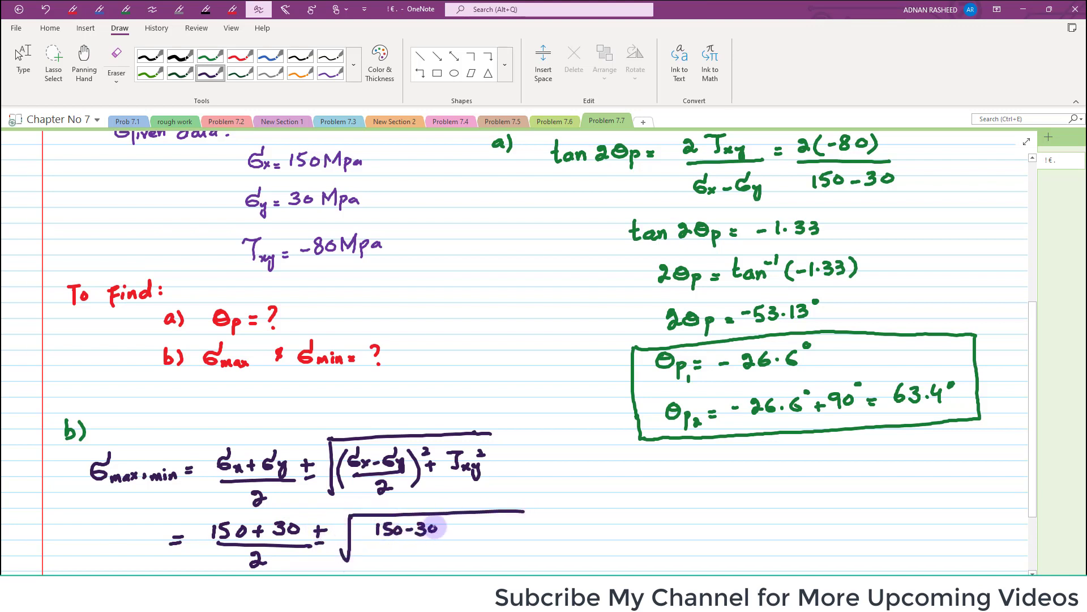
mouse_move(373, 543)
left_mouse_down()
mouse_move(443, 546)
mouse_move(418, 561)
left_mouse_up()
left_click_drag(448, 525, 458, 543)
left_click_drag(367, 521, 363, 561)
mouse_move(450, 524)
left_mouse_down()
mouse_move(449, 558)
mouse_move(473, 535)
left_mouse_up()
mouse_move(468, 529)
left_mouse_down()
mouse_move(467, 542)
mouse_move(488, 548)
mouse_move(511, 532)
left_mouse_up()
mouse_move(525, 530)
left_mouse_down()
mouse_move(534, 546)
mouse_move(554, 510)
left_mouse_up()
left_click_drag(1034, 447, 1029, 519)
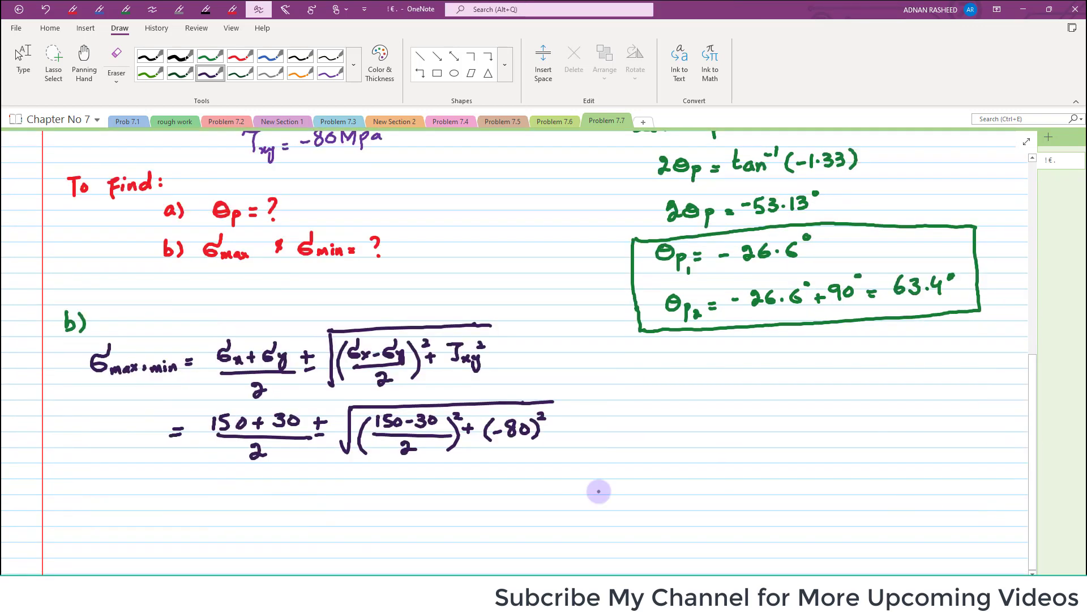
Step: Simplify on the next line to σmax,min = 90 ± √((60)² + (−80)²)
mouse_move(103, 408)
left_mouse_down()
mouse_move(97, 432)
mouse_move(109, 445)
mouse_move(159, 448)
left_mouse_up()
left_click(132, 446)
left_click_drag(155, 495, 218, 509)
mouse_move(235, 491)
left_mouse_down()
mouse_move(231, 506)
mouse_move(234, 491)
mouse_move(262, 497)
left_mouse_up()
left_click_drag(253, 489, 253, 505)
mouse_move(245, 510)
left_mouse_down()
mouse_move(263, 508)
mouse_move(295, 477)
mouse_move(508, 477)
left_mouse_up()
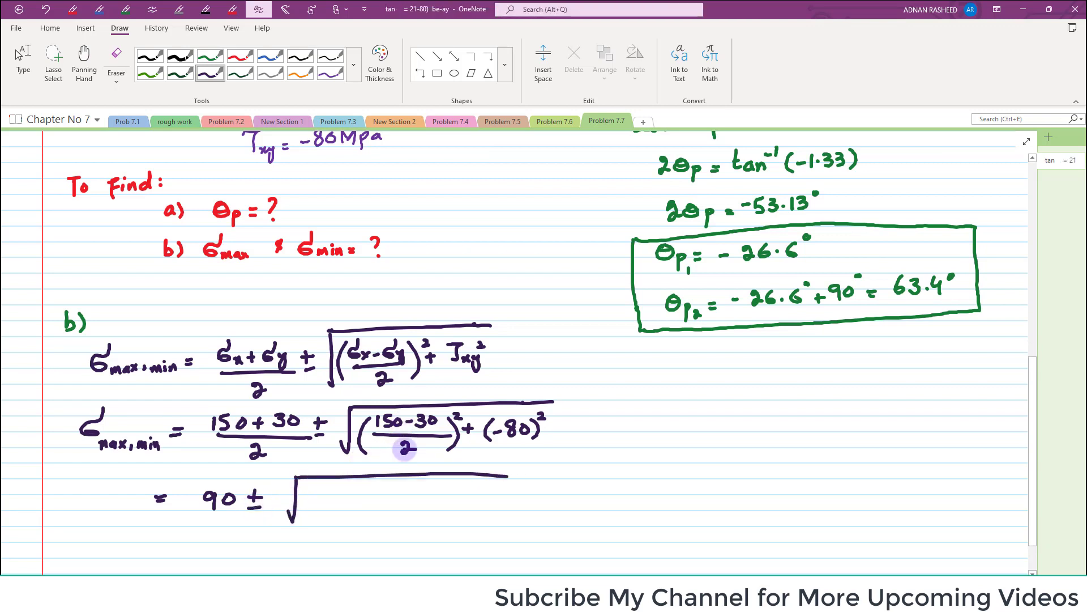
mouse_move(332, 487)
left_mouse_down()
mouse_move(324, 501)
mouse_move(341, 491)
mouse_move(351, 514)
left_mouse_up()
mouse_move(318, 488)
left_mouse_down()
mouse_move(318, 513)
mouse_move(366, 497)
mouse_move(371, 509)
mouse_move(409, 501)
mouse_move(379, 513)
mouse_move(389, 499)
mouse_move(417, 510)
mouse_move(433, 493)
left_mouse_up()
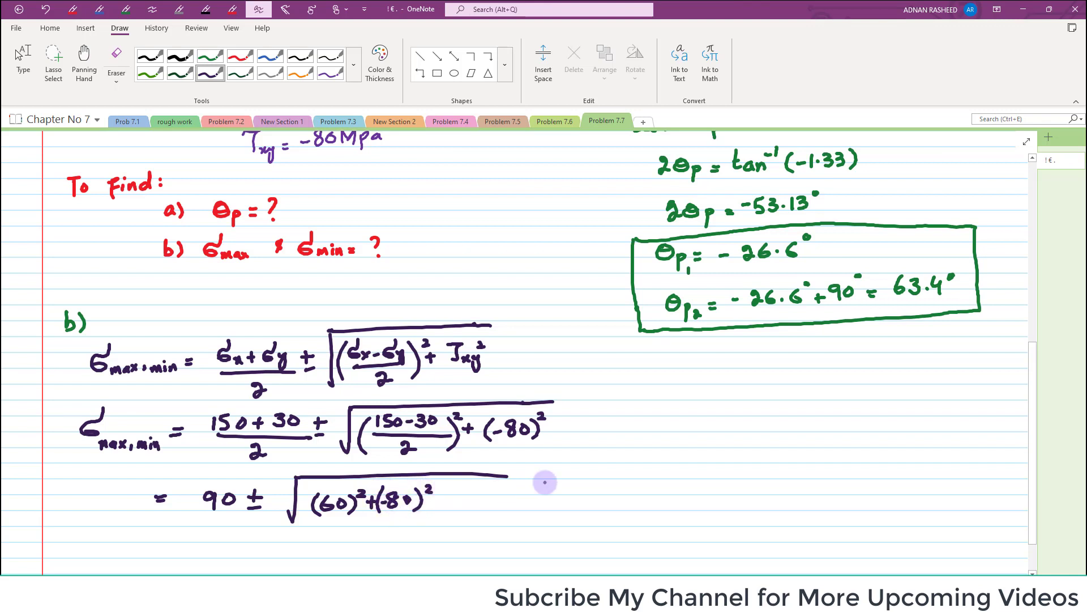
left_click_drag(1031, 437, 970, 464)
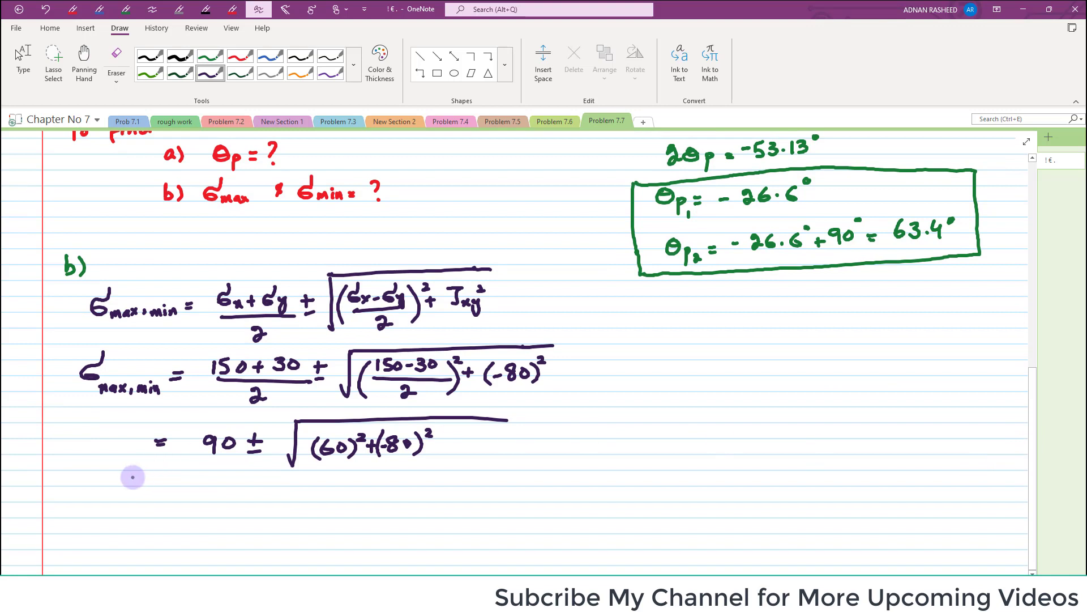
Step: Write σmax,min = 90 ± 100 on a new line
mouse_move(152, 493)
left_mouse_down()
mouse_move(151, 520)
mouse_move(249, 512)
left_mouse_up()
mouse_move(242, 518)
left_mouse_down()
mouse_move(287, 503)
mouse_move(290, 518)
left_mouse_up()
left_click_drag(296, 508, 334, 516)
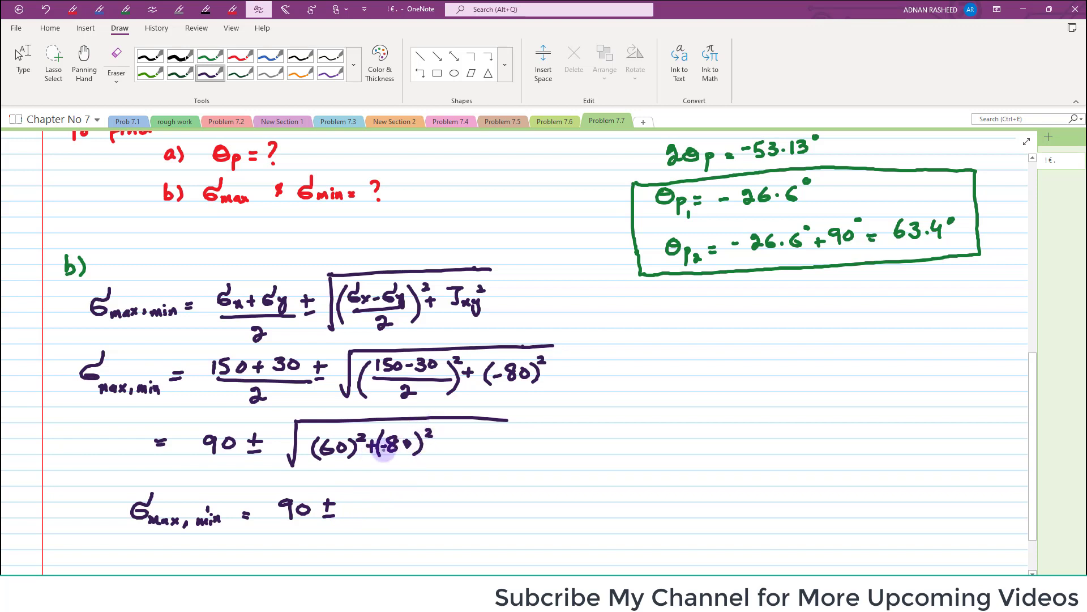
left_click_drag(354, 500, 355, 515)
mouse_move(371, 503)
left_mouse_down()
mouse_move(362, 512)
mouse_move(371, 503)
left_mouse_up()
mouse_move(388, 503)
left_mouse_down()
mouse_move(380, 512)
mouse_move(388, 504)
left_mouse_up()
Step: Add ⇒ σmax = 90 + 100 = 190 MPa beside the working
left_click_drag(605, 375, 623, 379)
mouse_move(623, 374)
left_mouse_down()
mouse_move(632, 377)
mouse_move(623, 383)
left_mouse_up()
mouse_move(680, 362)
left_mouse_down()
mouse_move(674, 386)
mouse_move(829, 380)
left_mouse_up()
mouse_move(859, 376)
left_mouse_down()
mouse_move(888, 386)
mouse_move(912, 373)
mouse_move(955, 384)
left_mouse_up()
mouse_move(674, 417)
left_mouse_down()
mouse_move(709, 442)
mouse_move(740, 430)
mouse_move(759, 440)
mouse_move(909, 431)
left_mouse_up()
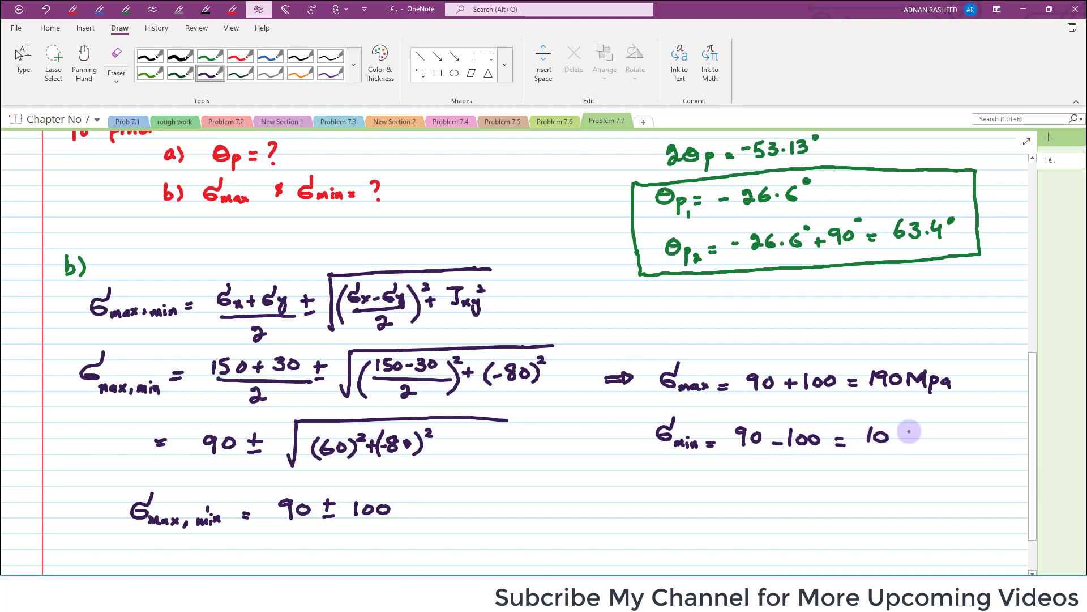